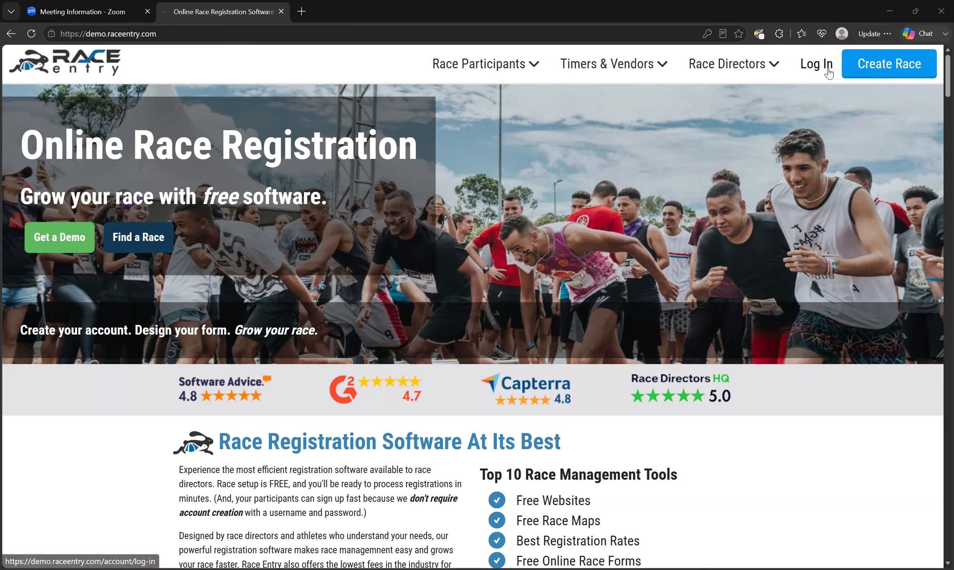
- Log in and open the bib assignment page of the 2026 Wing It Marathon
click(821, 70)
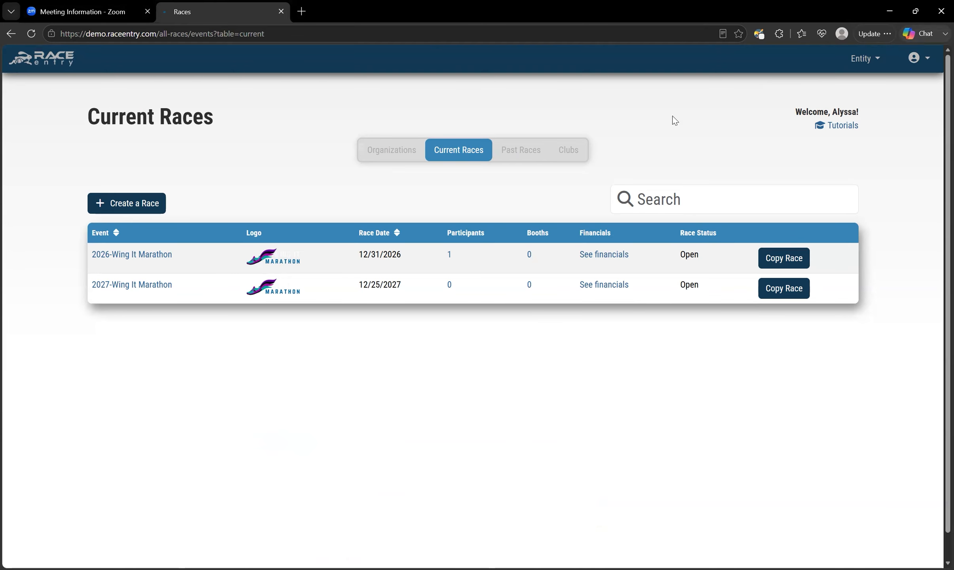
click(152, 263)
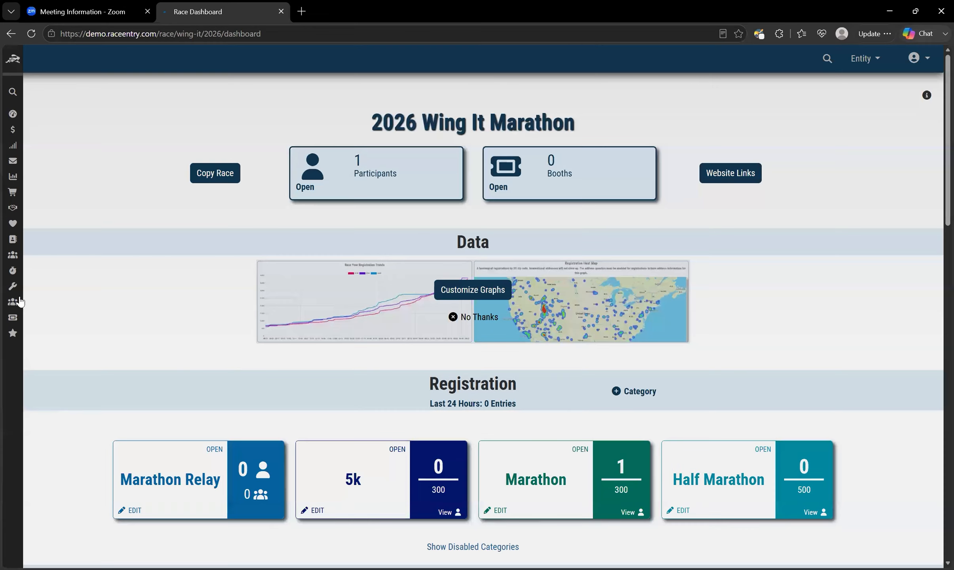
mouse_move(12, 299)
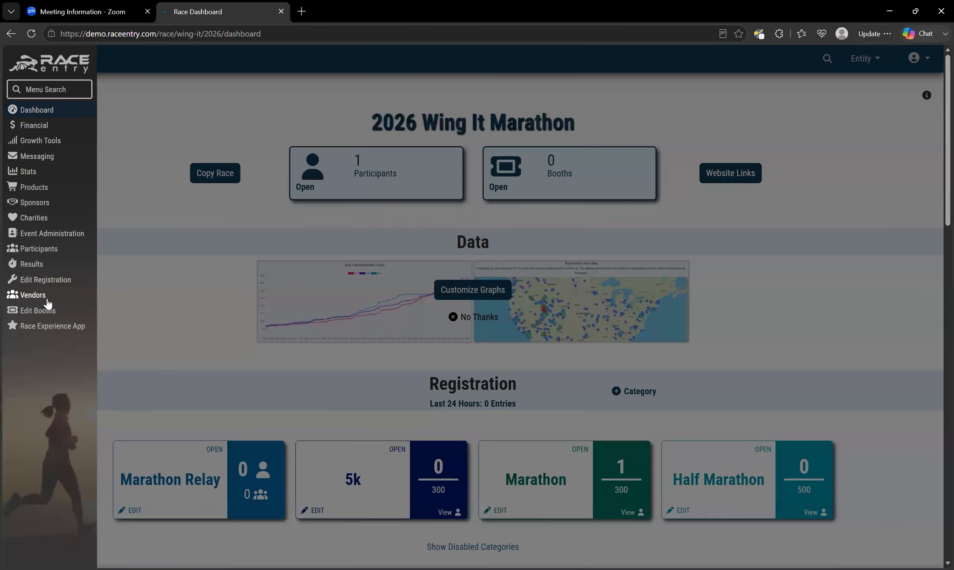
click(41, 265)
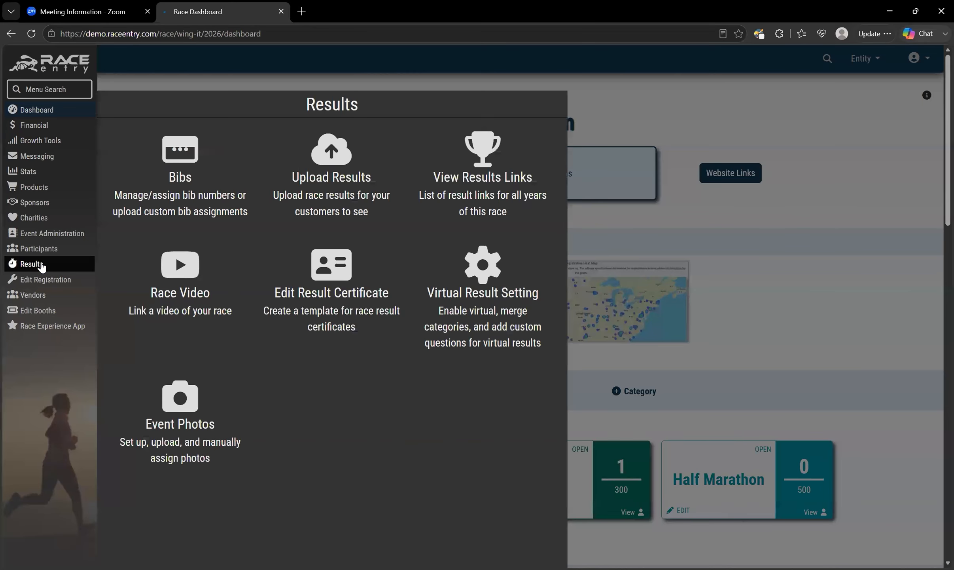
click(166, 210)
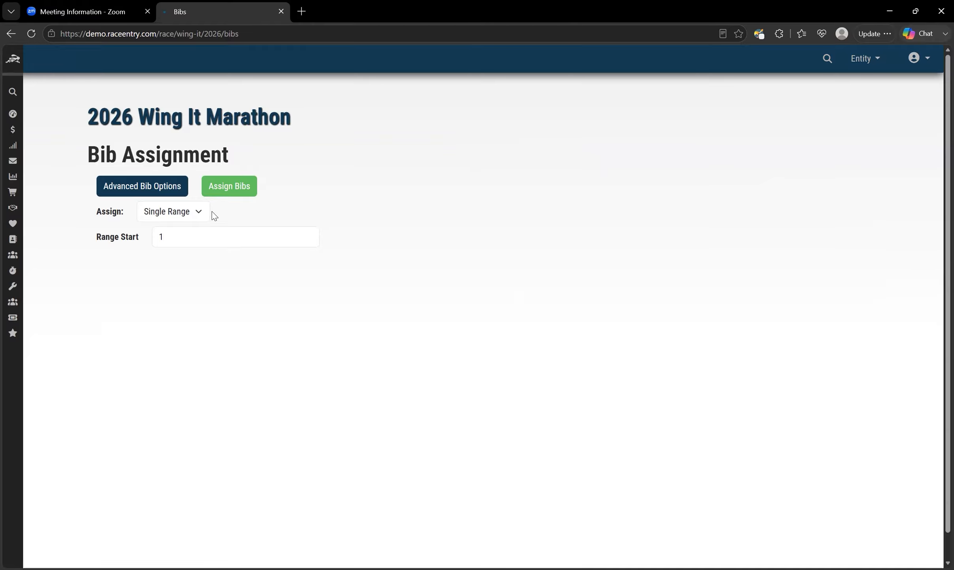
- Set the bib assignment method to By Category instead of a single range
double_click(159, 236)
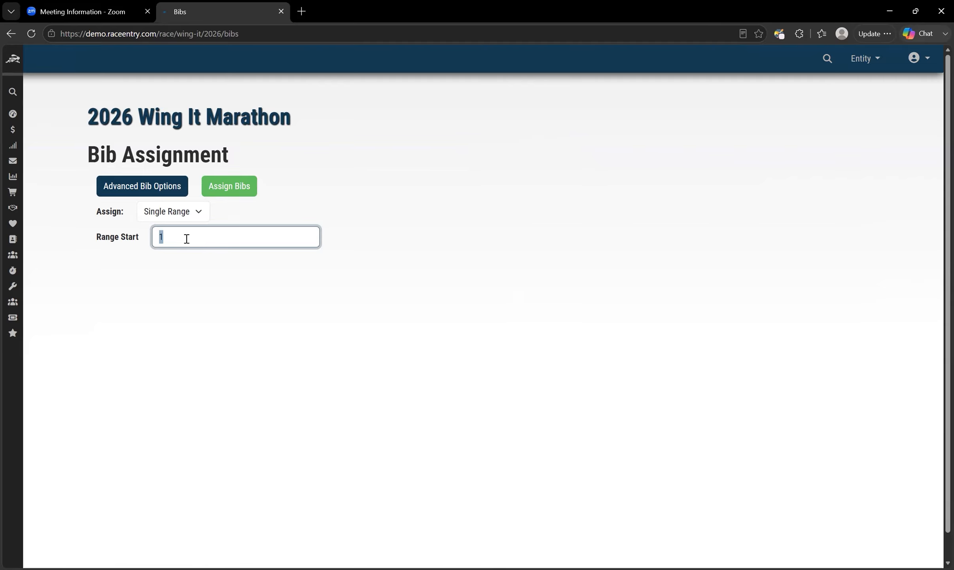
click(187, 239)
click(206, 213)
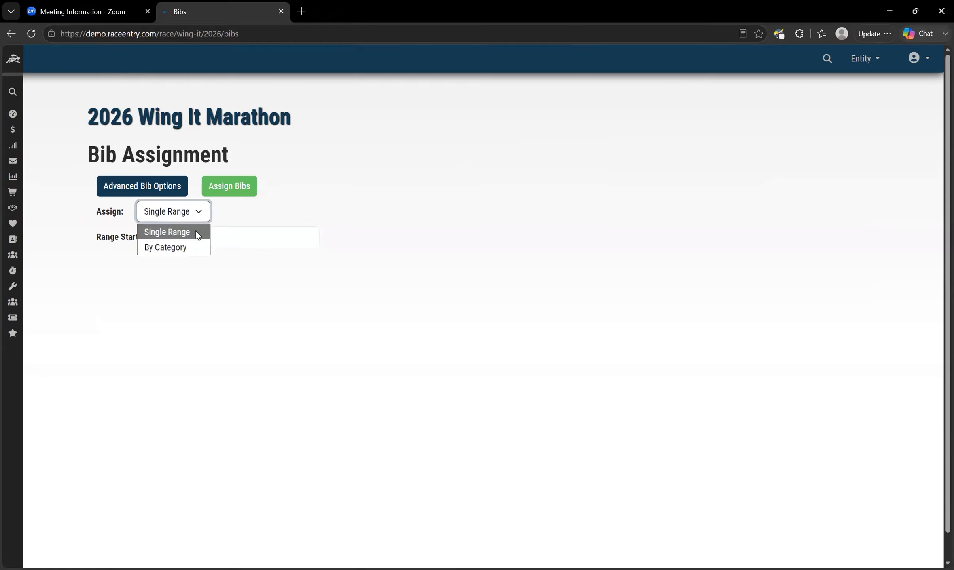
click(186, 249)
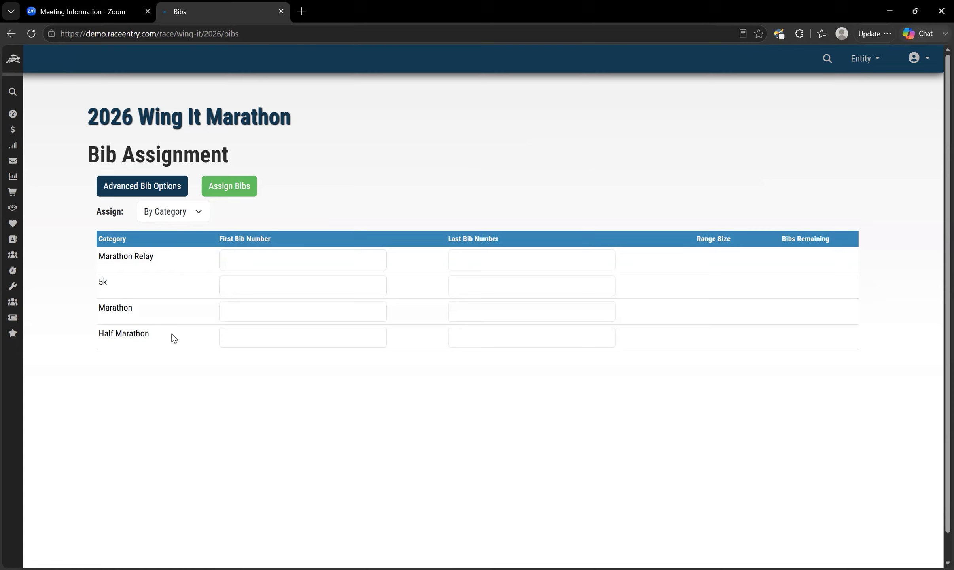
- Set the bib number ranges to 1–500 for Marathon Relay and 501–2000 for 5k
click(257, 258)
text(1)
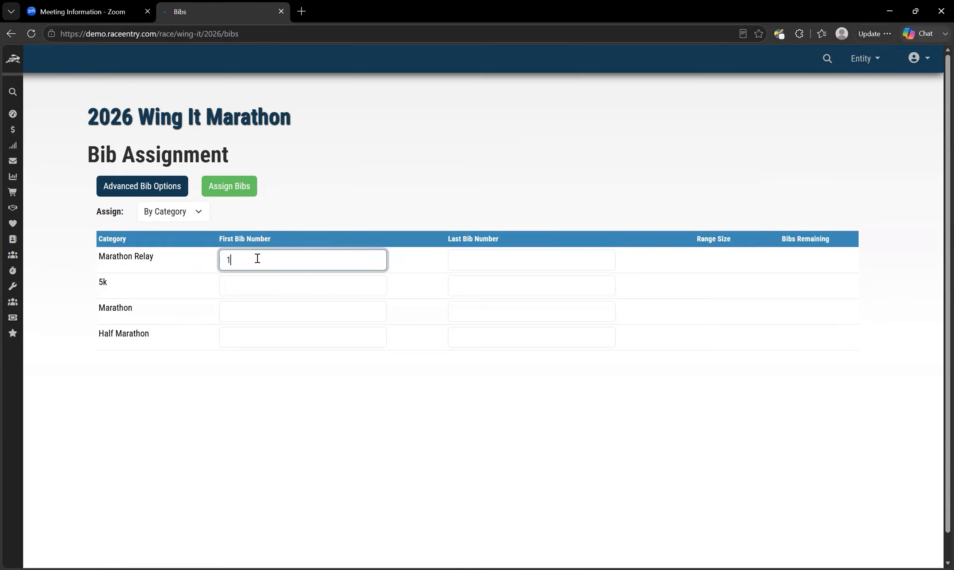
click(506, 254)
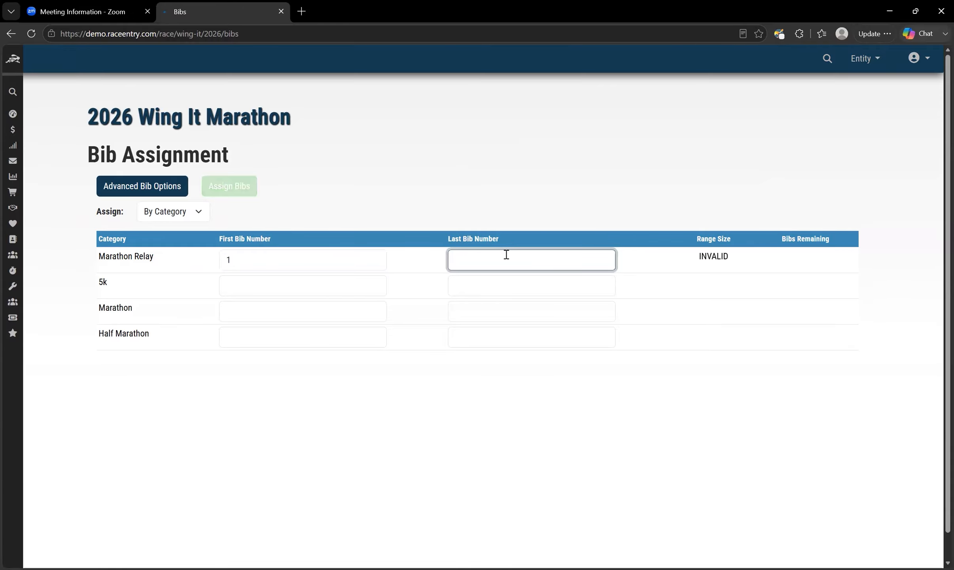
text(500)
click(276, 285)
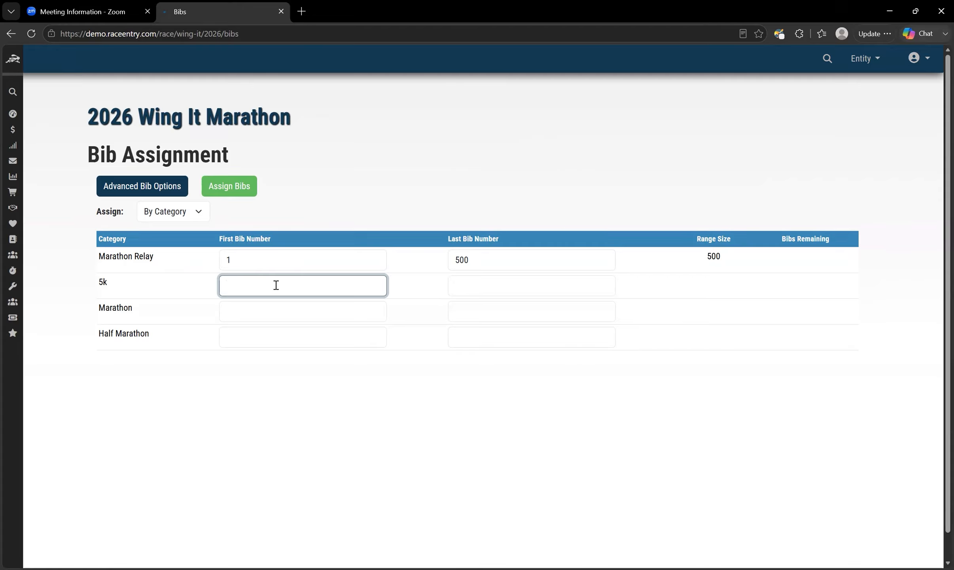
text(501)
click(468, 287)
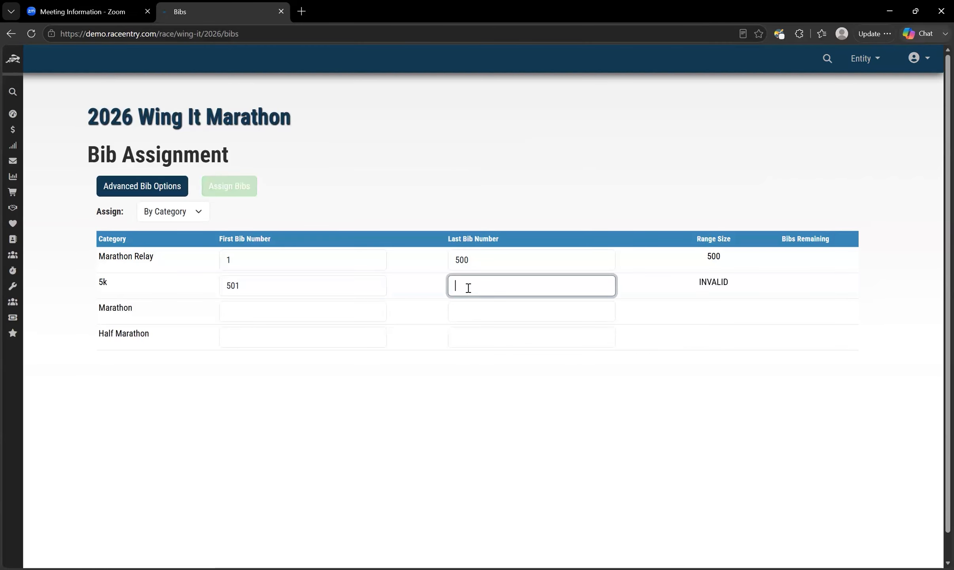
text(2000)
- Set the bib number ranges to 2001–3000 for Marathon and 3001–4000 for Half Marathon
click(279, 315)
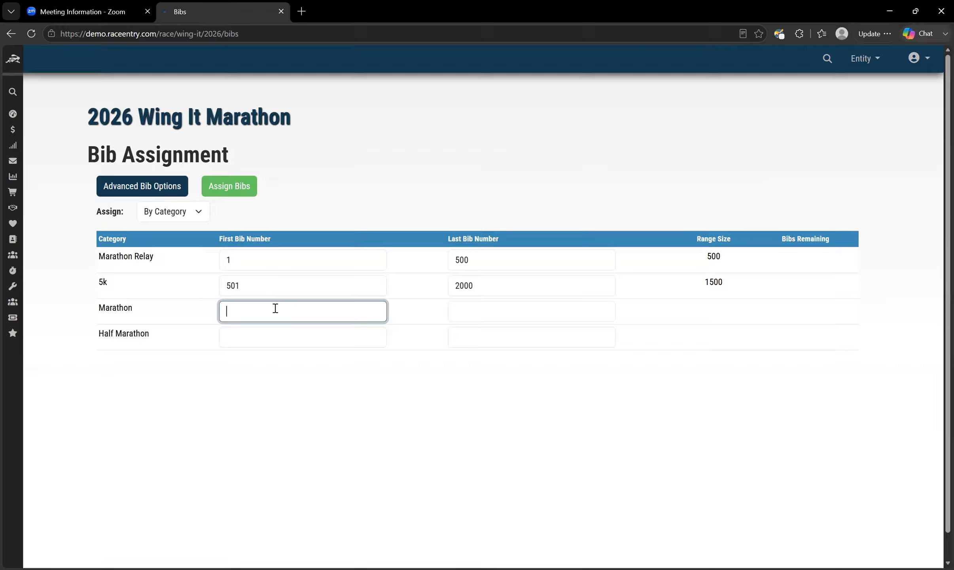
text(2001)
click(469, 312)
text(3000)
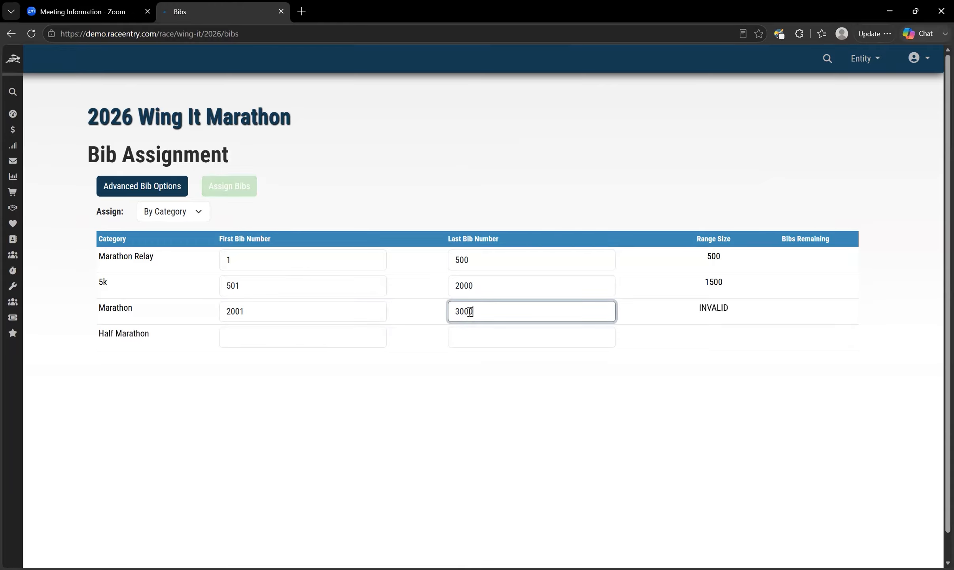
click(284, 336)
text(3001)
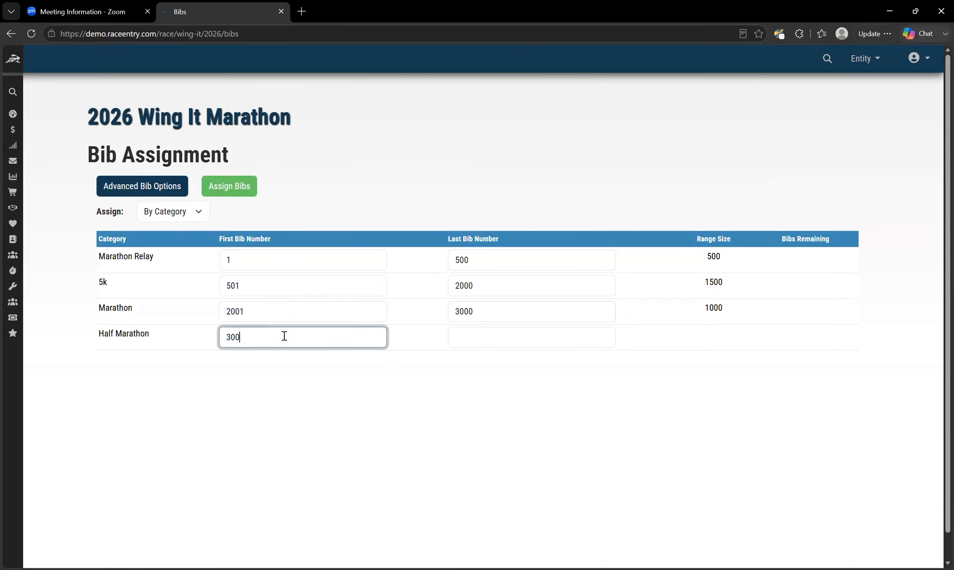
click(457, 334)
text(4000)
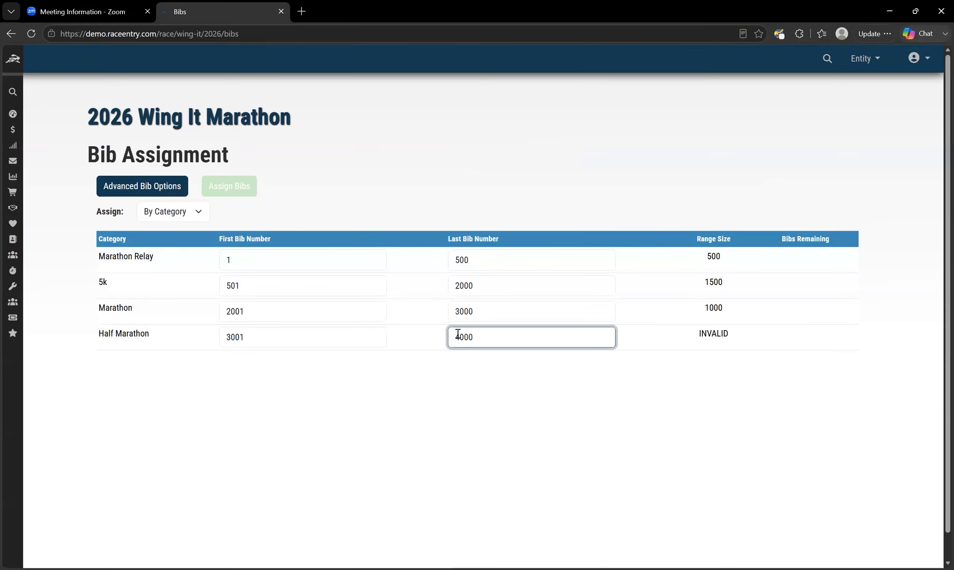
- Assign bibs using the category ranges and accept the reassignment of all bib numbers
click(448, 418)
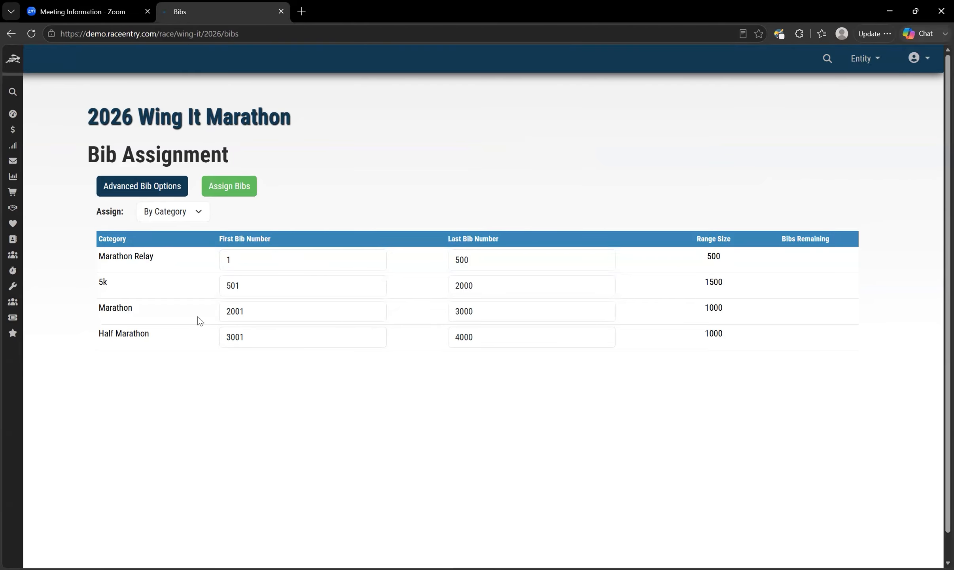
click(241, 189)
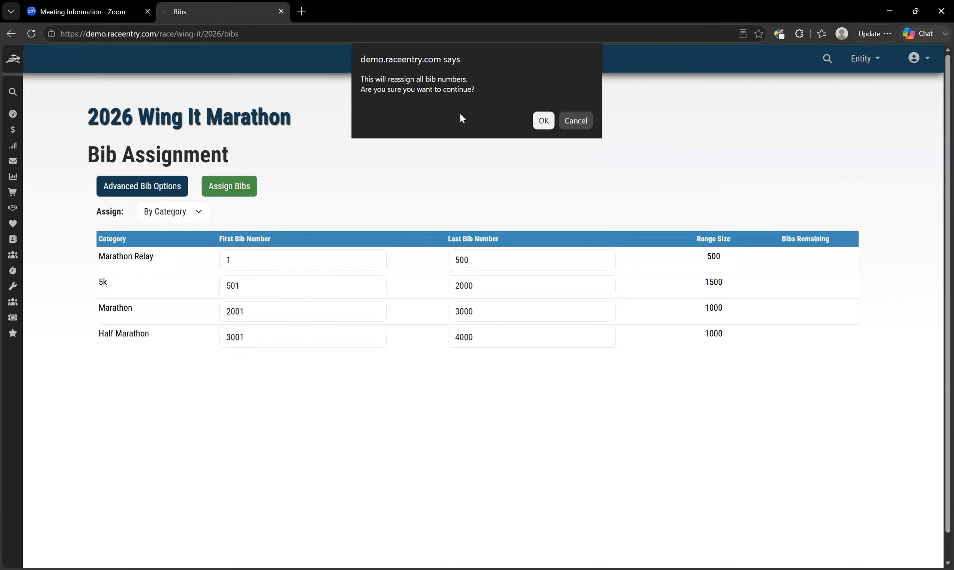
click(544, 121)
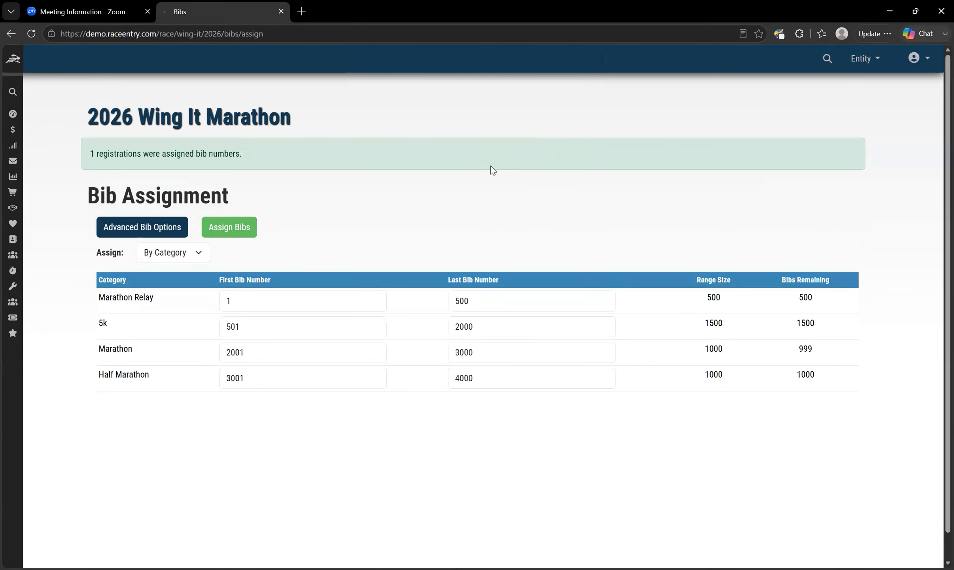
- In the advanced bib options, turn Auto Assign off and back on, and enable Fill Holes
click(143, 231)
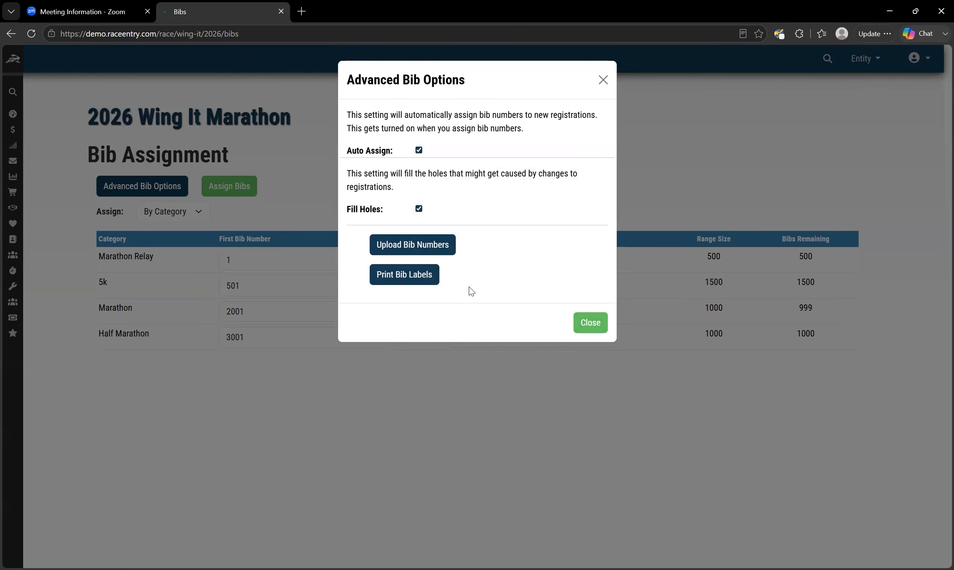
click(420, 152)
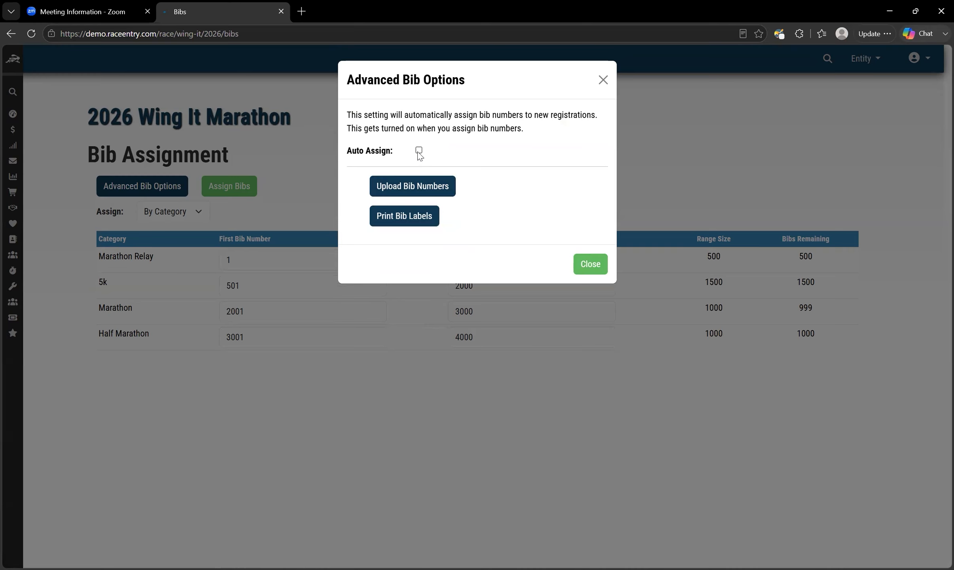
click(419, 152)
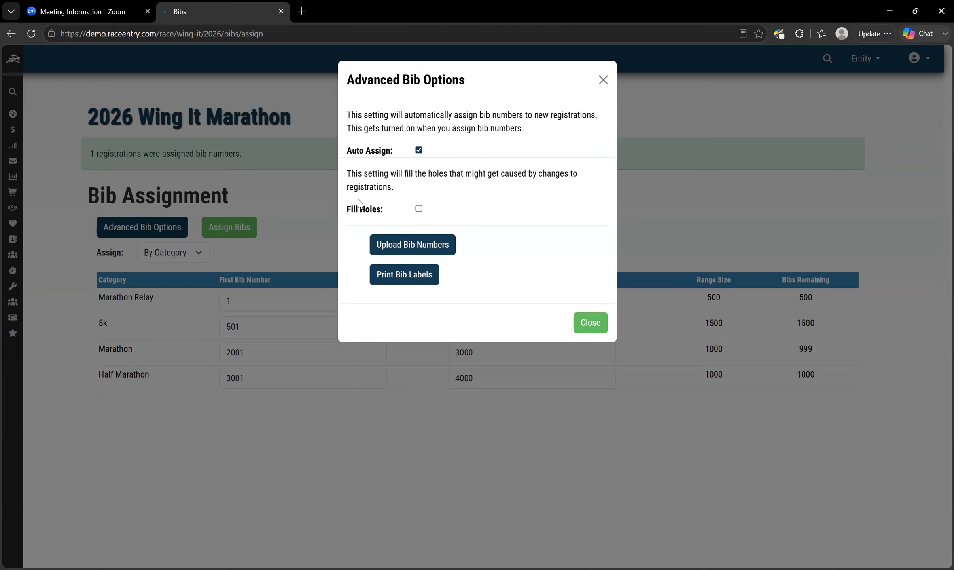
click(419, 209)
click(419, 209)
click(419, 209)
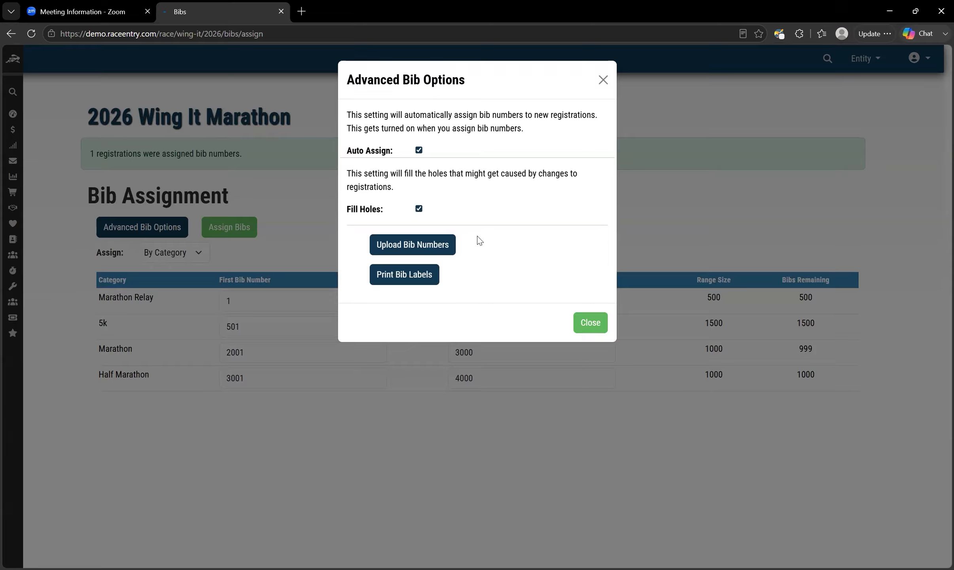
- Open the bib label builder, keeping label type Avery 5161 and sorting by Registration Date
click(417, 284)
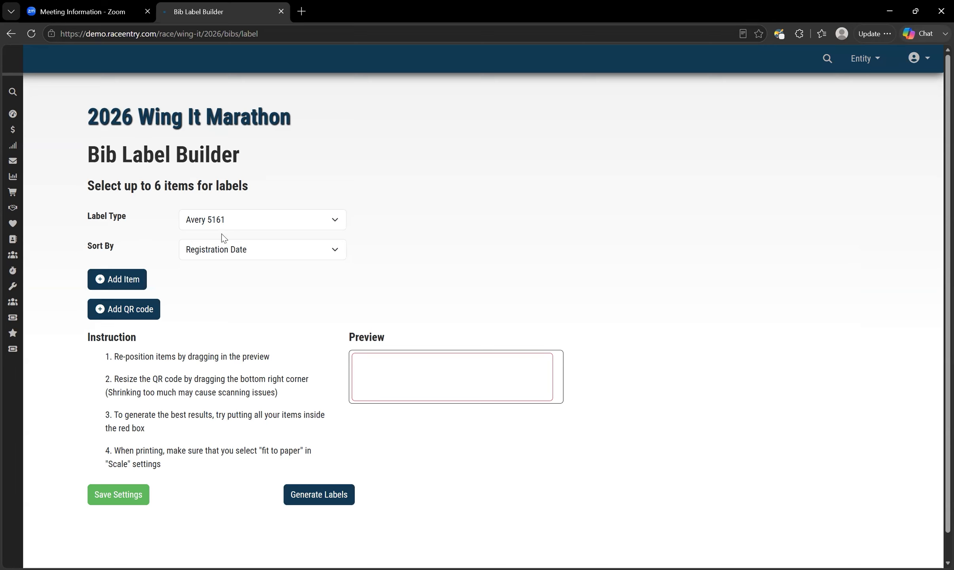
click(251, 221)
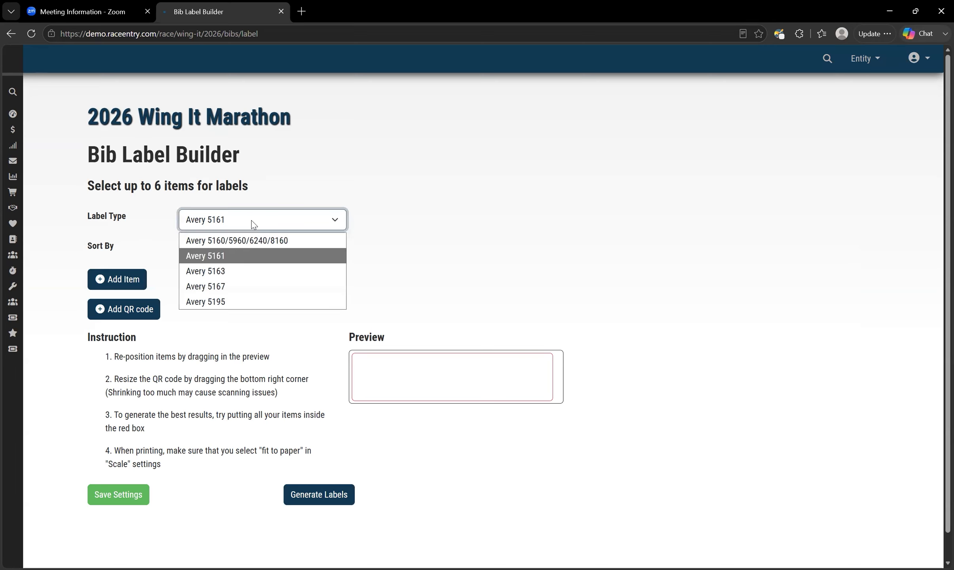
click(234, 257)
click(239, 255)
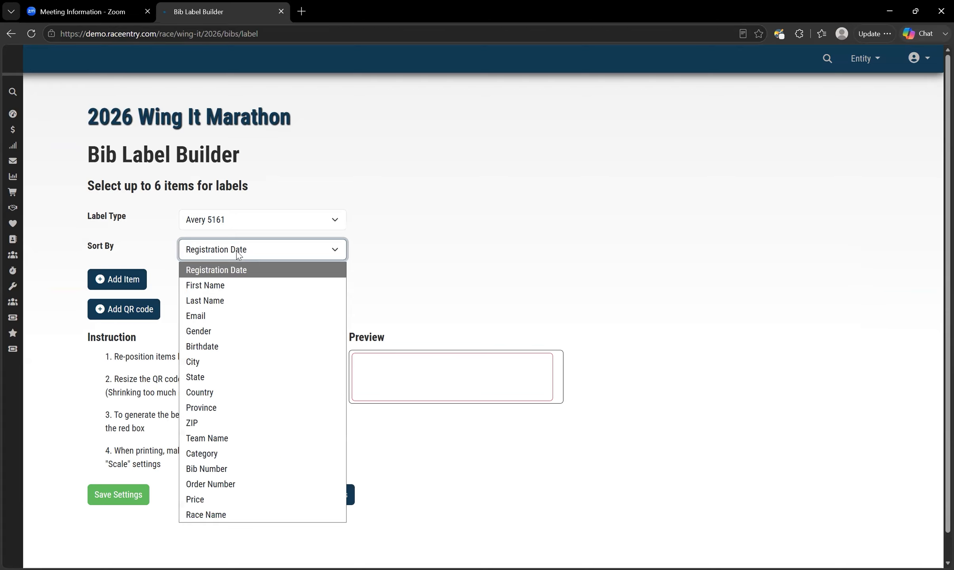
click(239, 256)
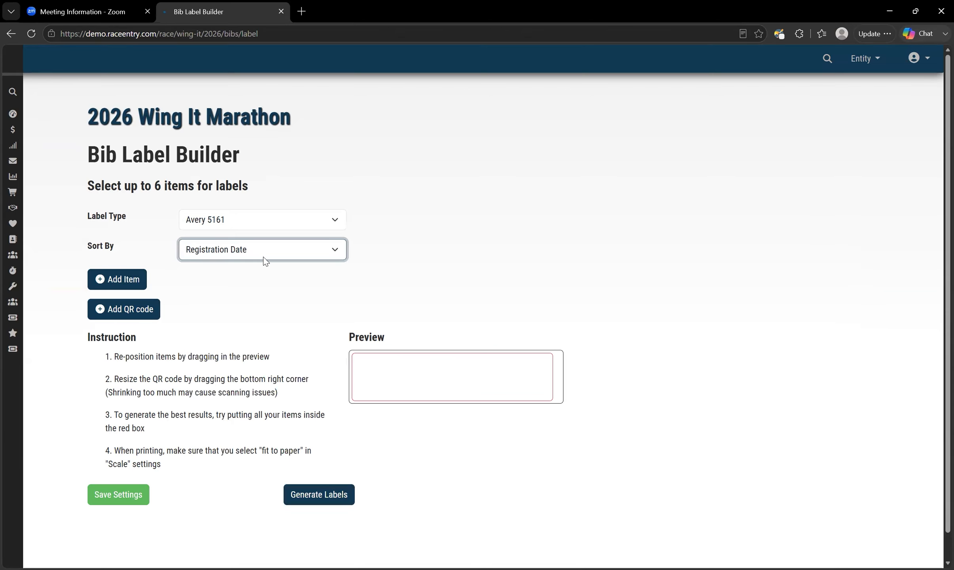
click(233, 258)
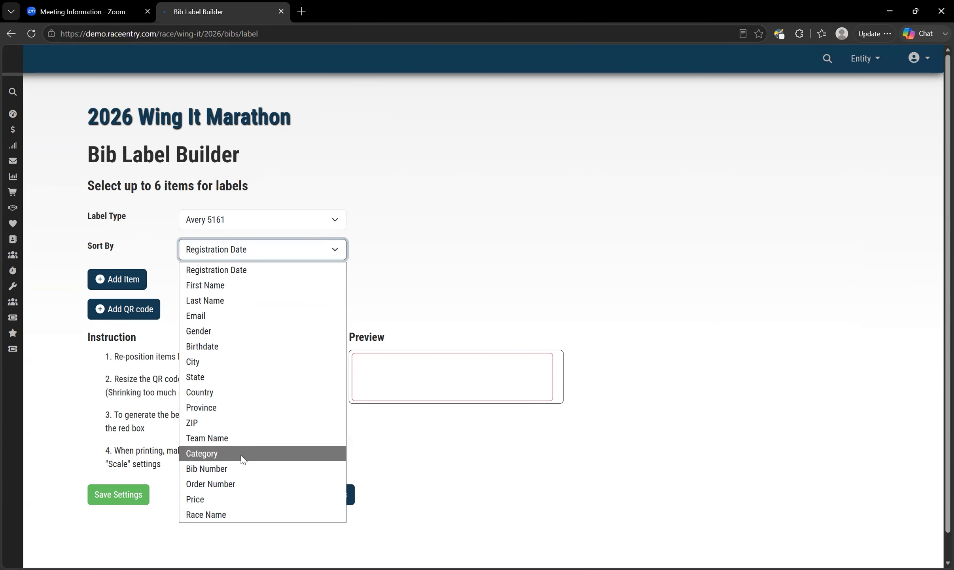
click(243, 253)
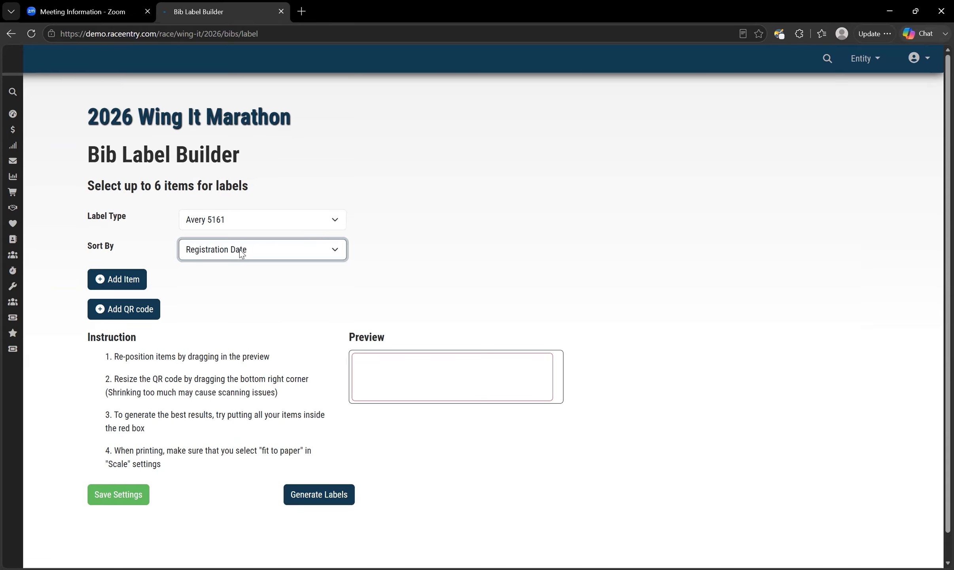
- Add a default text item plus Bib Number and Results Link QR codes to the bib label, and save the settings
click(102, 286)
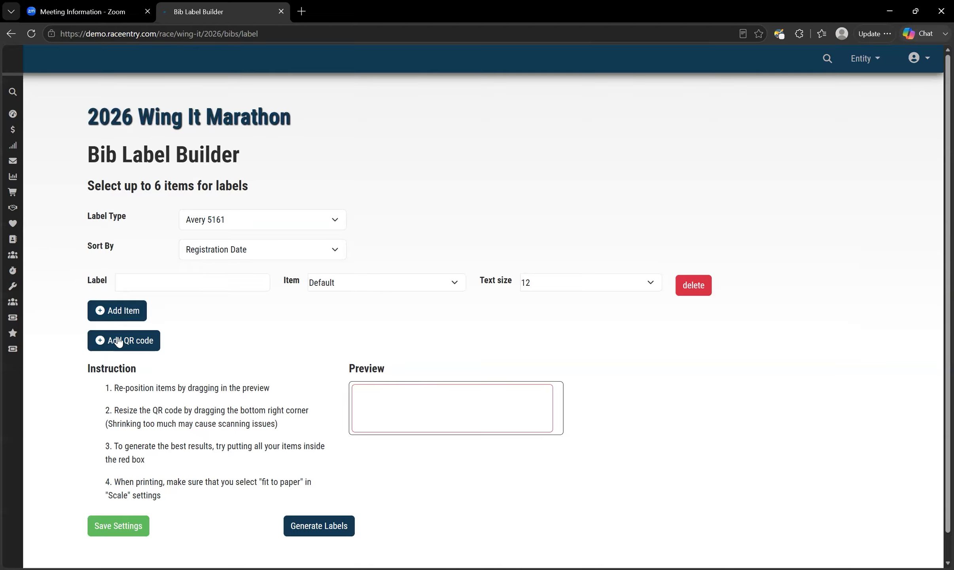
click(108, 346)
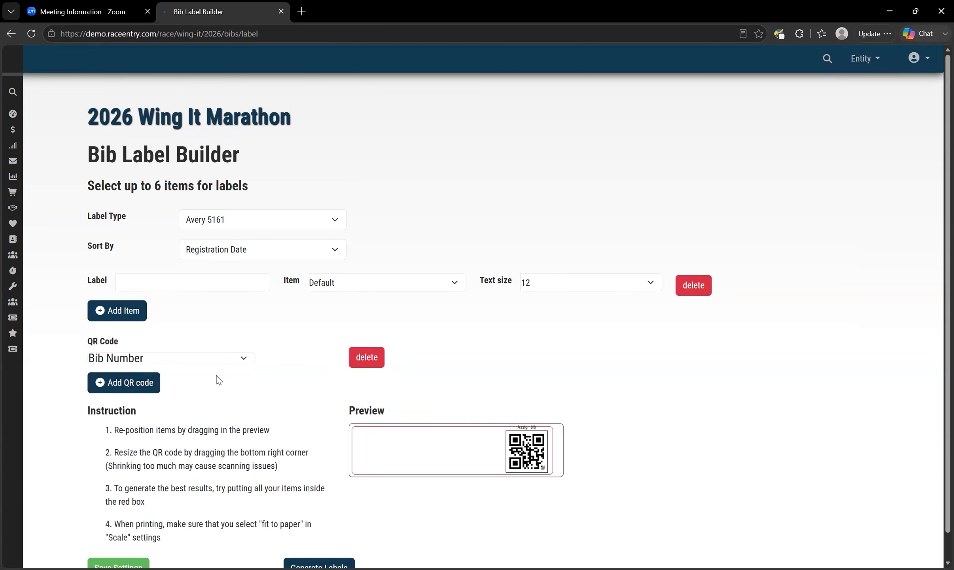
click(246, 358)
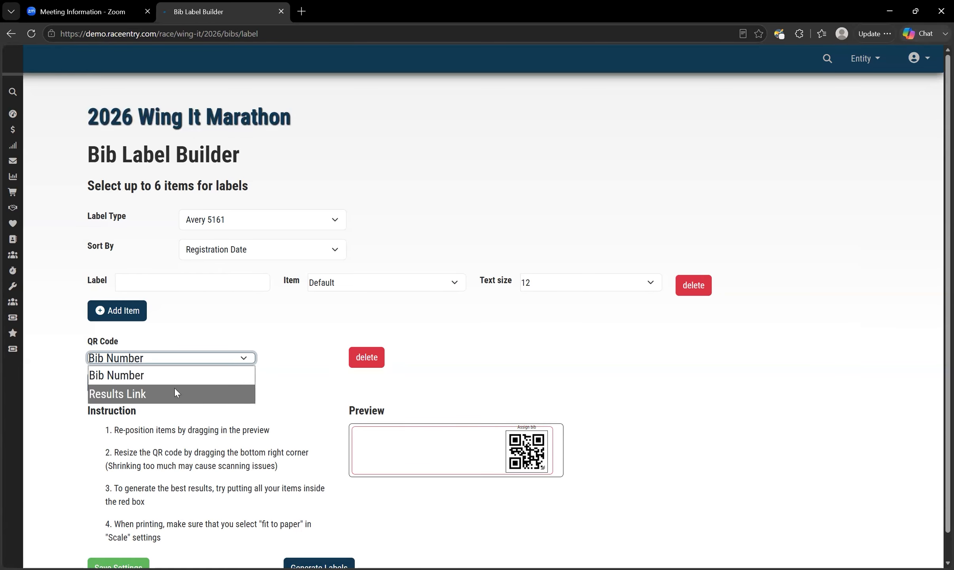
click(291, 356)
scroll(585, 370, down, 1)
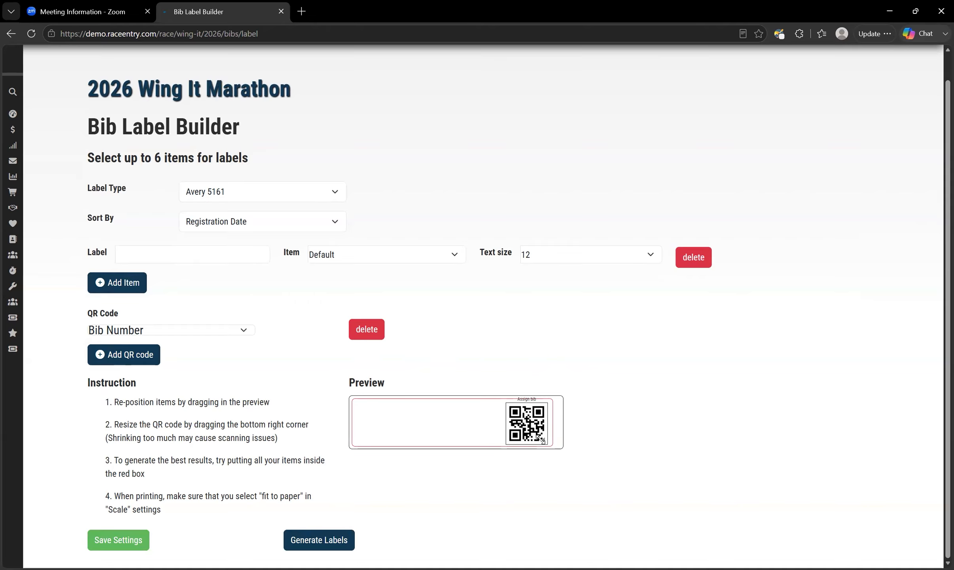
click(128, 361)
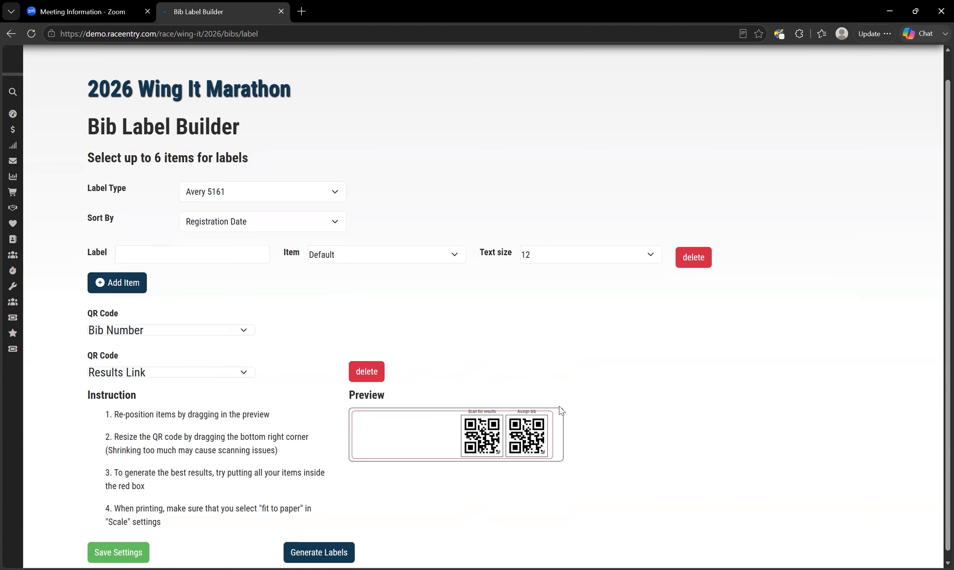
scroll(561, 411, down, 1)
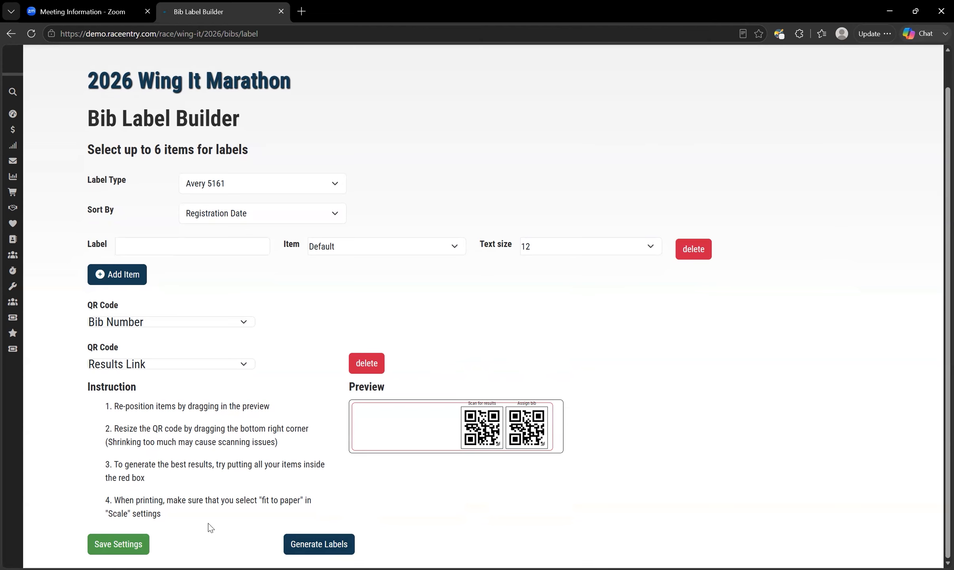
- Return to the race's bib assignment page
mouse_move(15, 328)
click(26, 258)
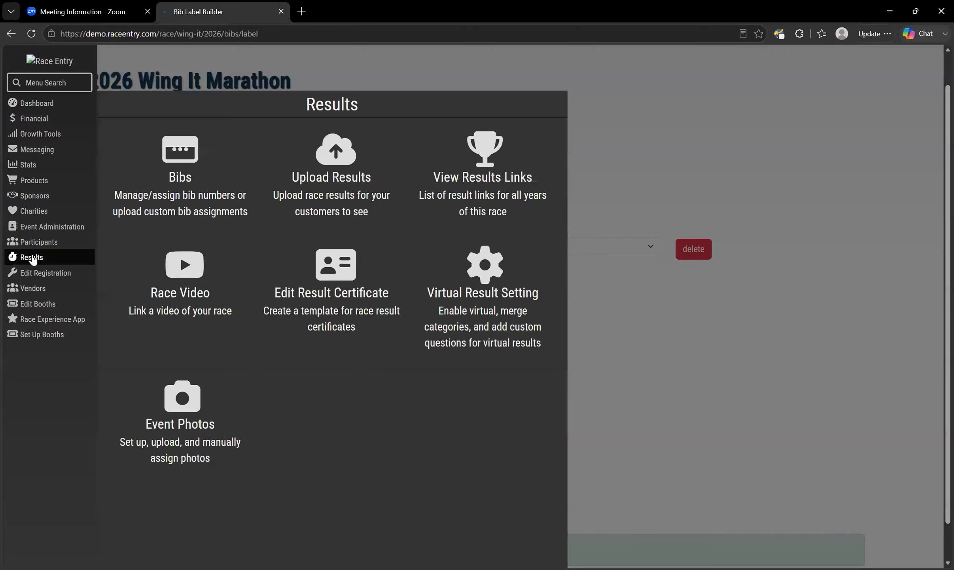
click(193, 184)
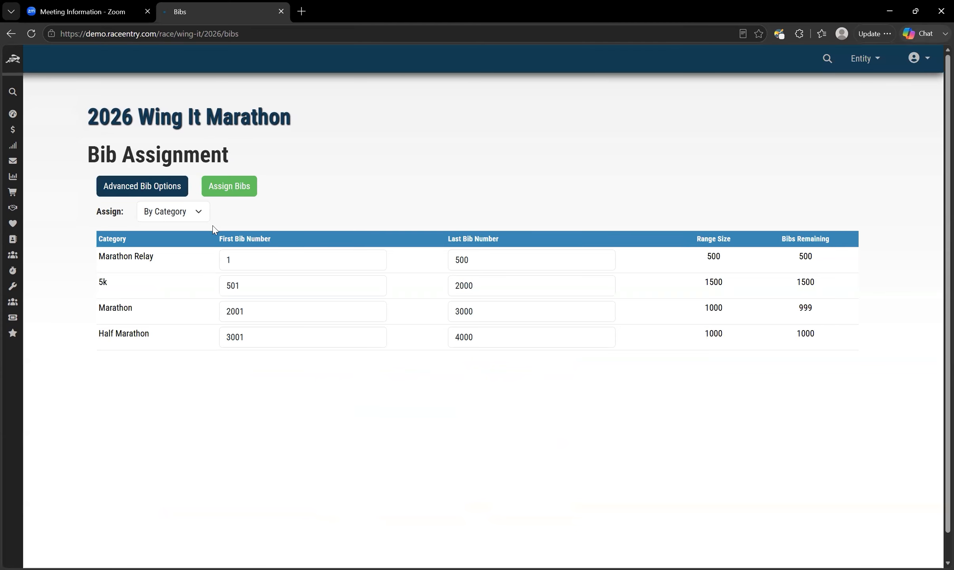